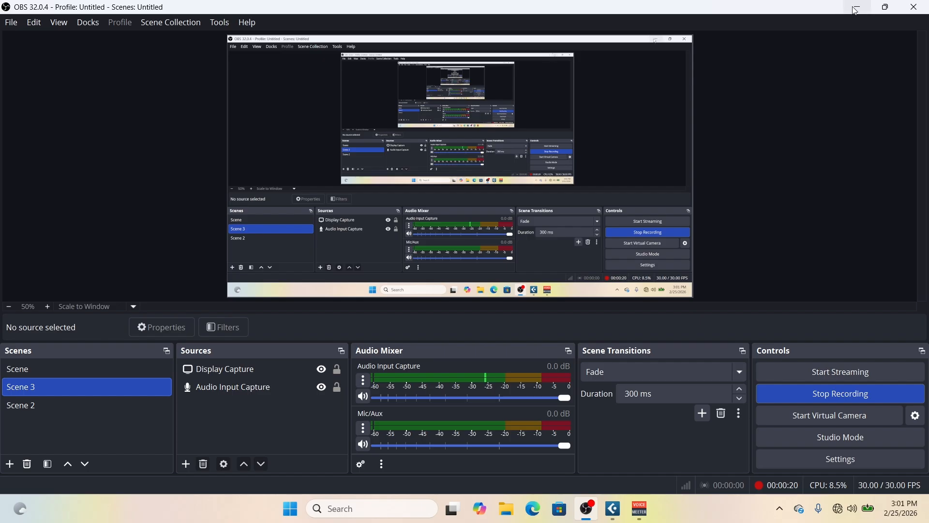
pyautogui.click(854, 6)
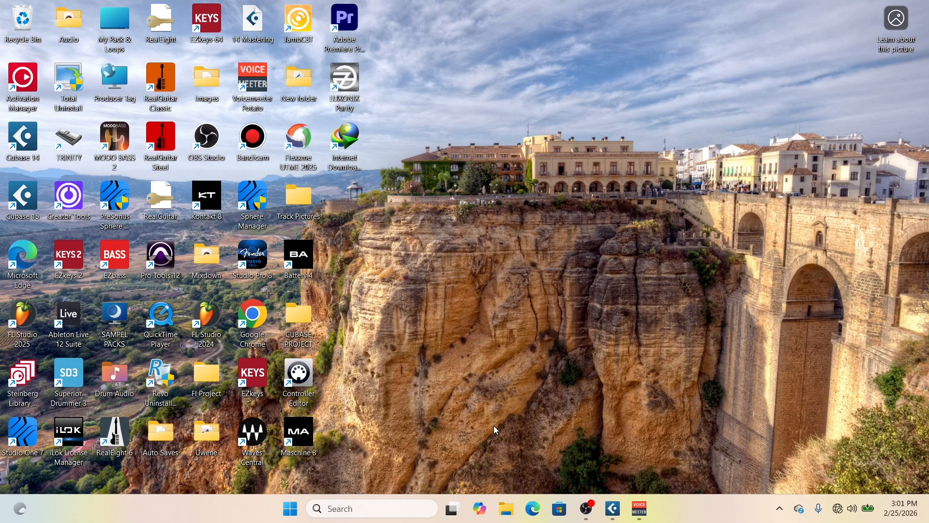
pyautogui.doubleClick(260, 323)
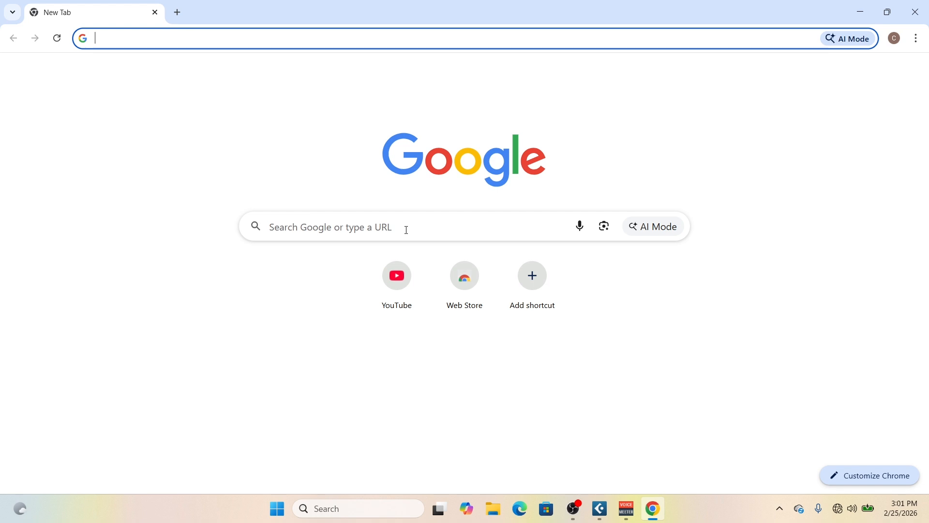
pyautogui.click(407, 229)
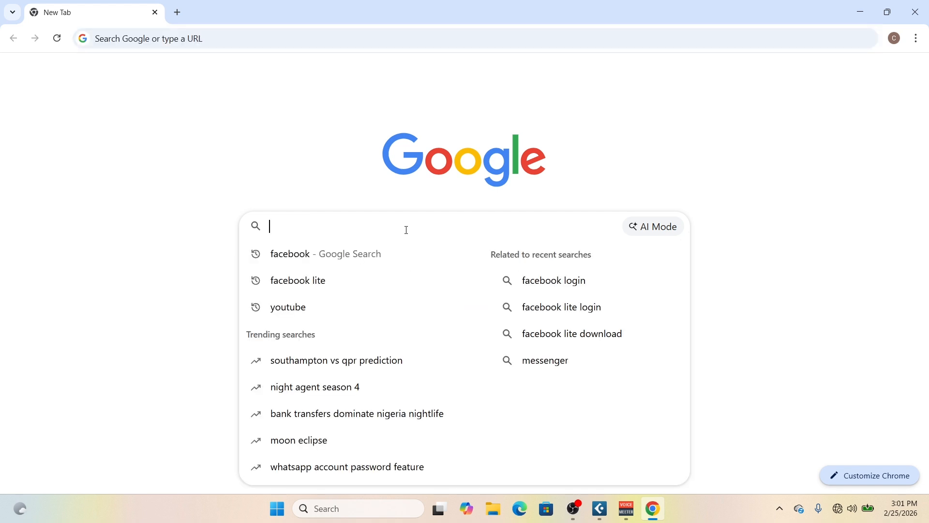
pyautogui.write('V')
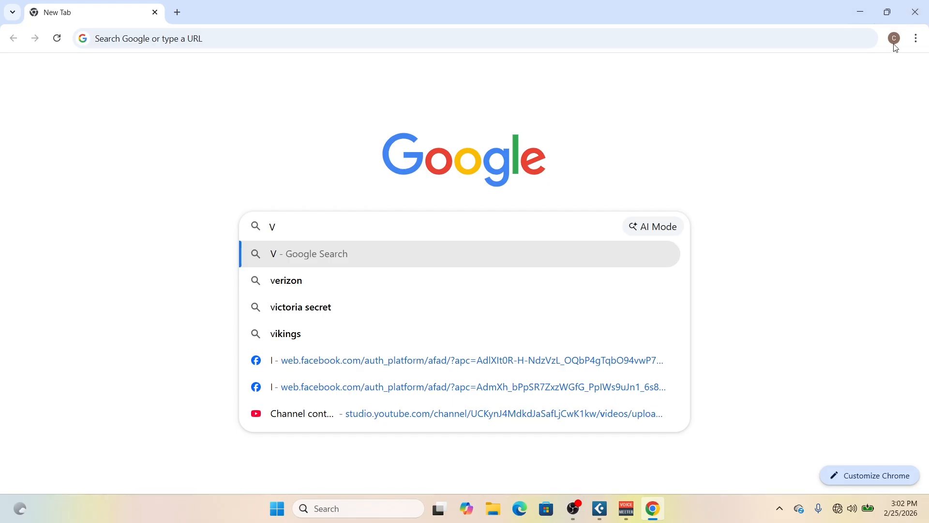
pyautogui.click(918, 14)
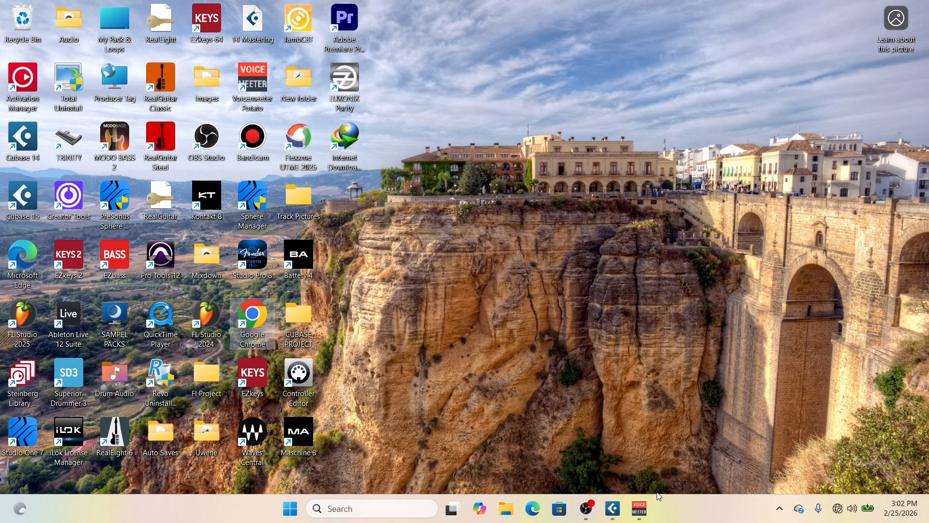
# Switch to Voicemeeter and review the device choices for Stereo Input 1 and hardware output A1 without changing them
pyautogui.moveTo(645, 516)
pyautogui.click(647, 514)
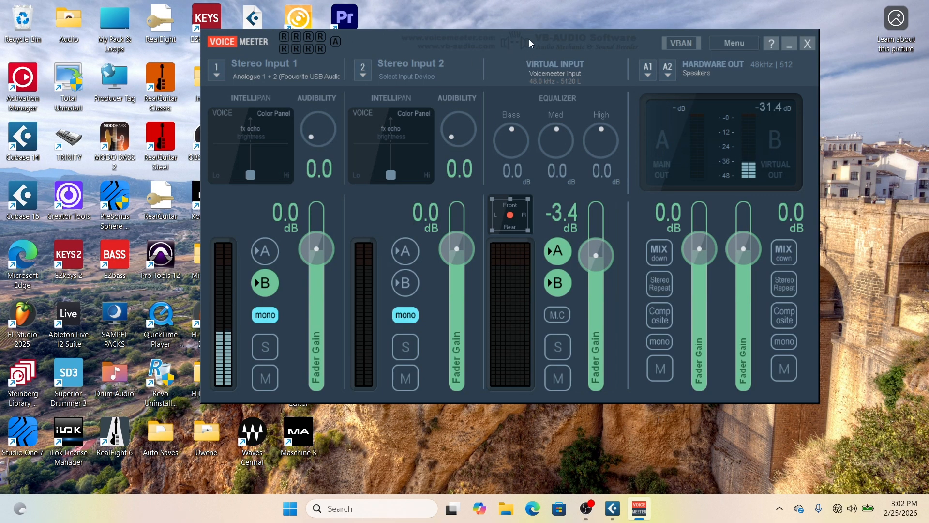
pyautogui.moveTo(530, 38); pyautogui.dragTo(550, 41)
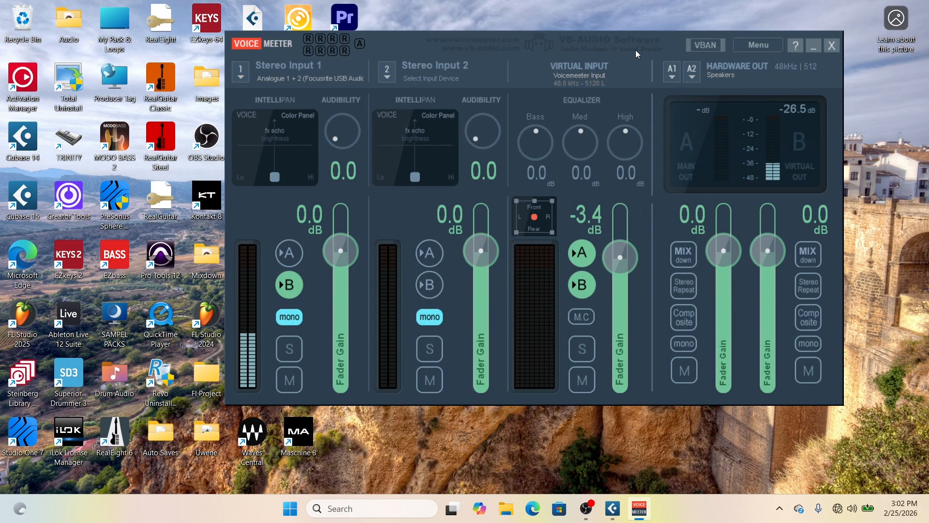
pyautogui.click(284, 75)
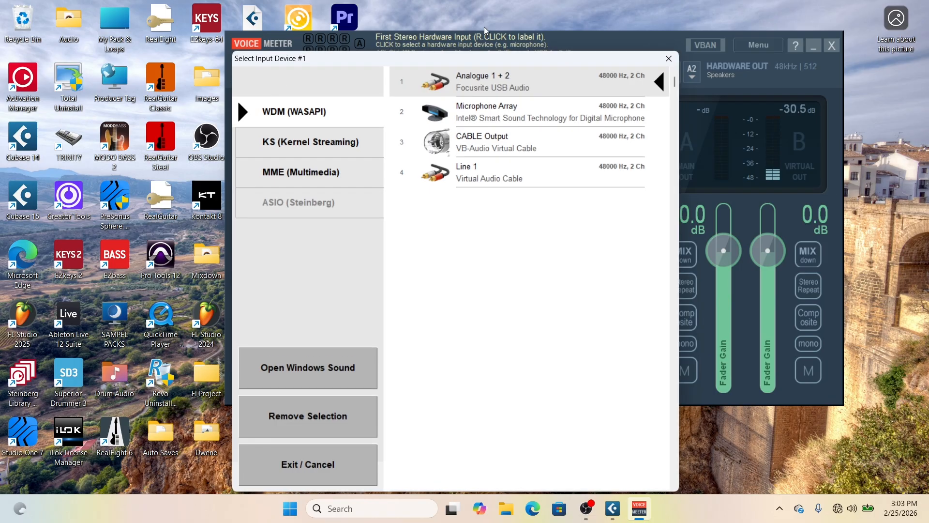
pyautogui.click(668, 59)
pyautogui.click(299, 75)
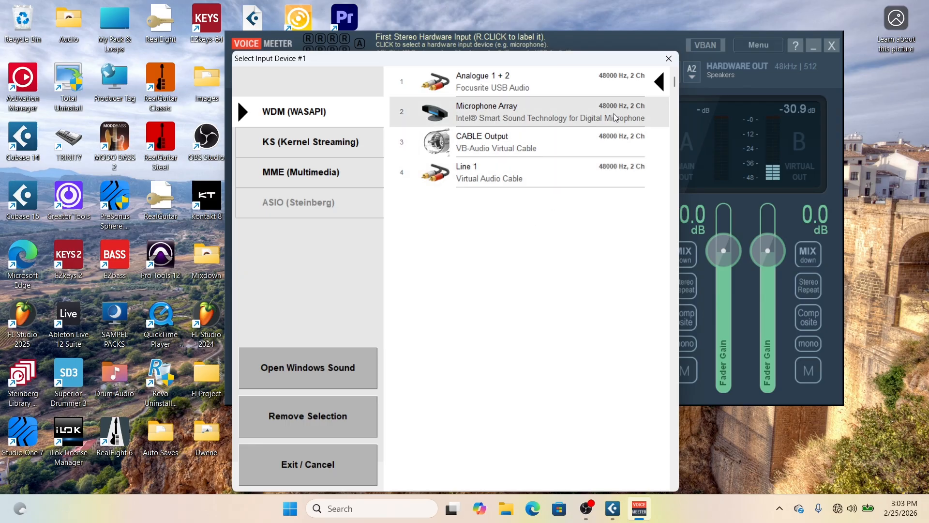
pyautogui.click(668, 58)
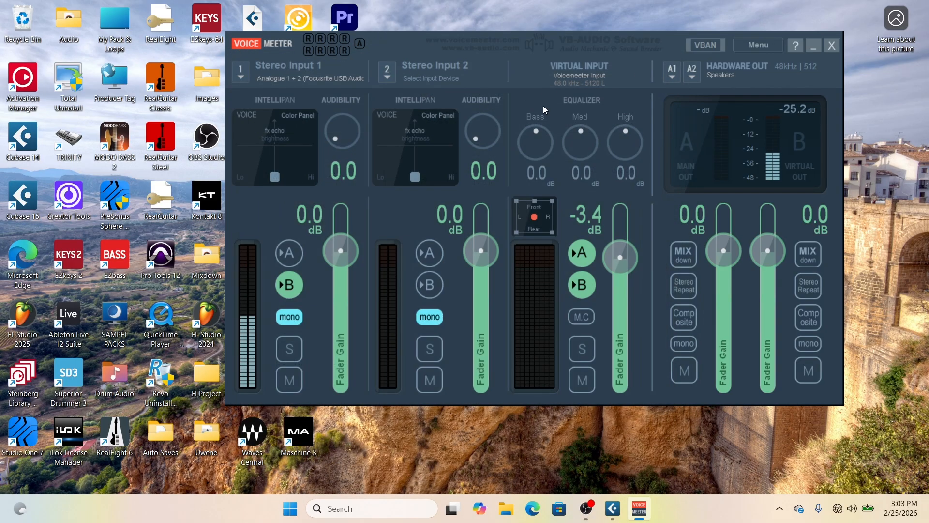
pyautogui.click(670, 77)
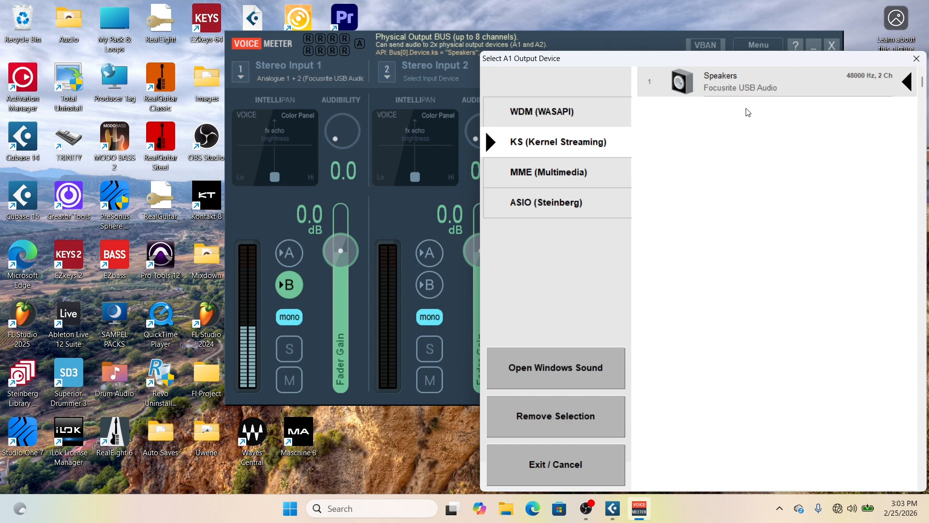
pyautogui.click(916, 59)
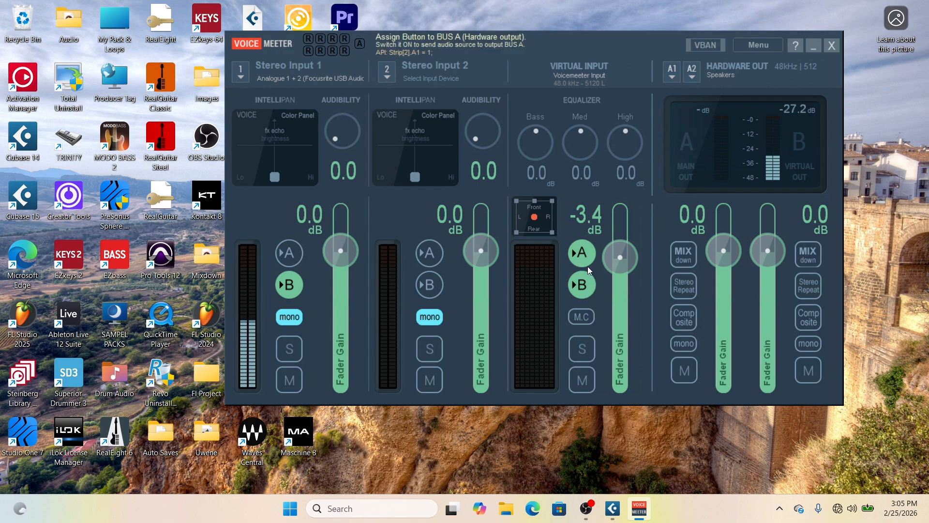
# Switch to Cubase, set the ASIO driver in Studio Setup to Voicemeeter Virtual ASIO, and confirm the driver switch
pyautogui.click(613, 513)
pyautogui.moveTo(644, 518)
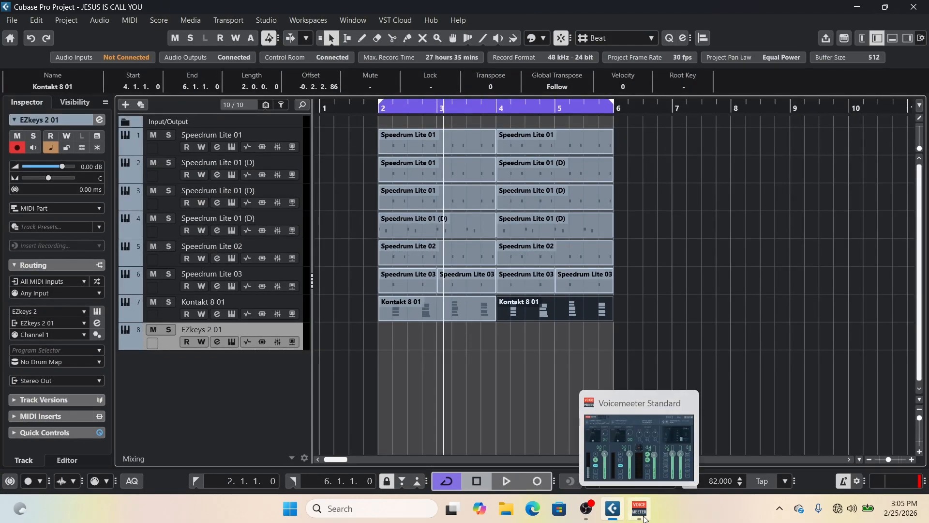
pyautogui.click(644, 517)
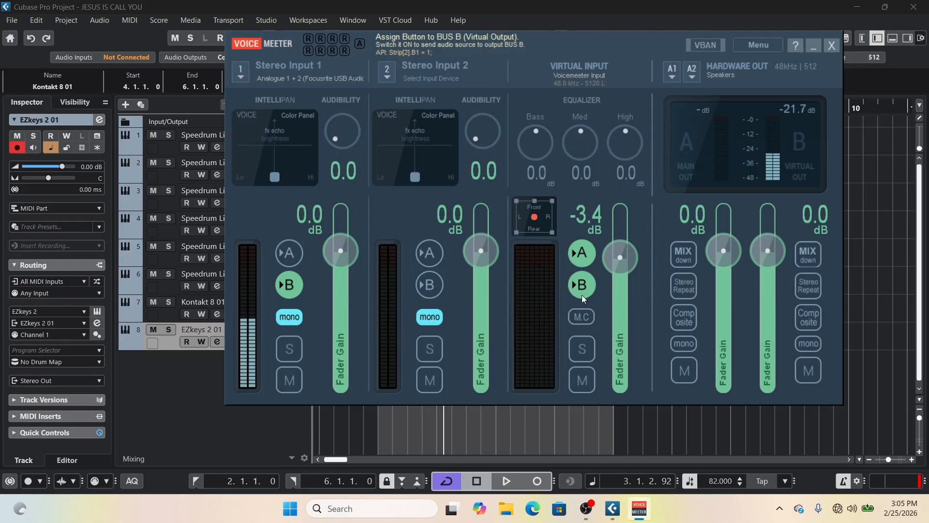
pyautogui.click(814, 51)
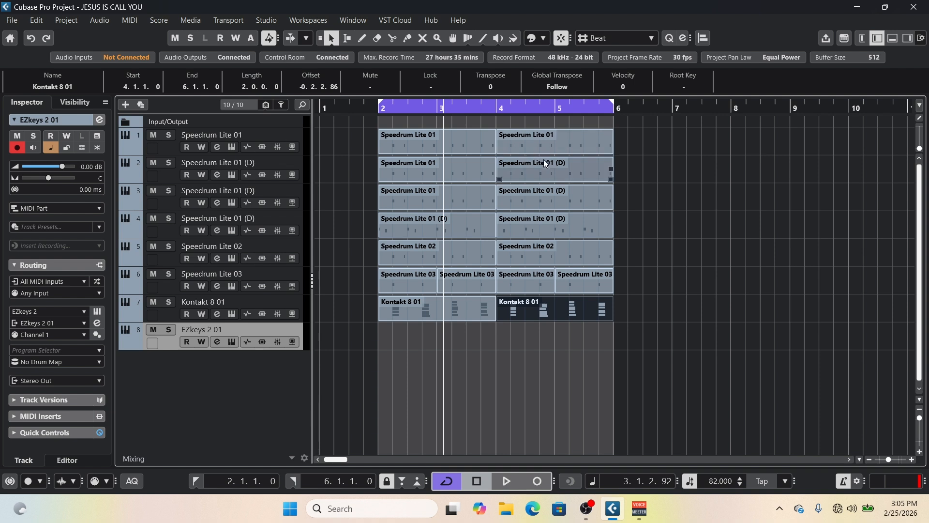
pyautogui.click(271, 22)
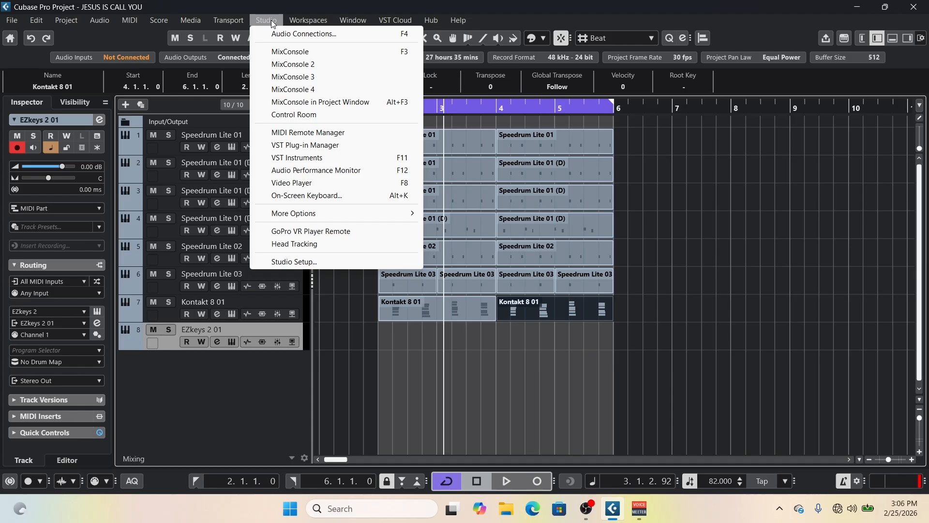
pyautogui.click(305, 262)
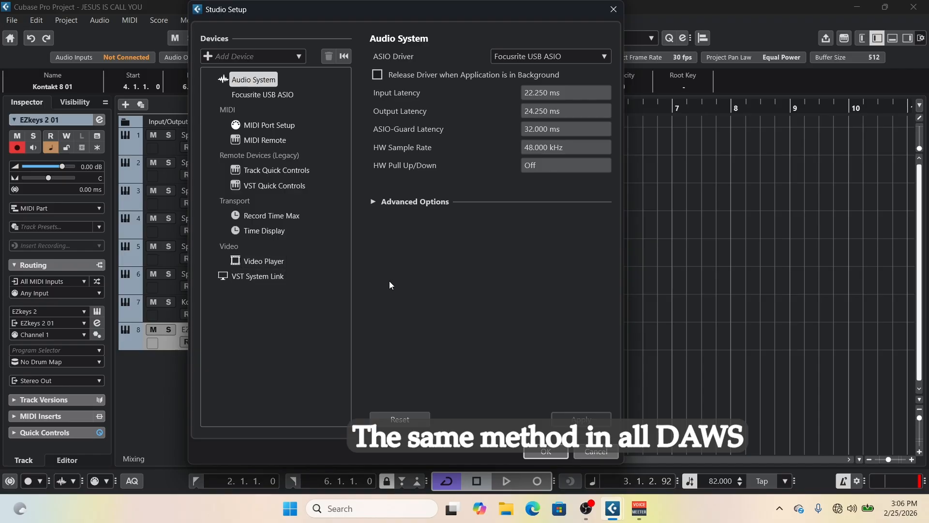
pyautogui.click(604, 57)
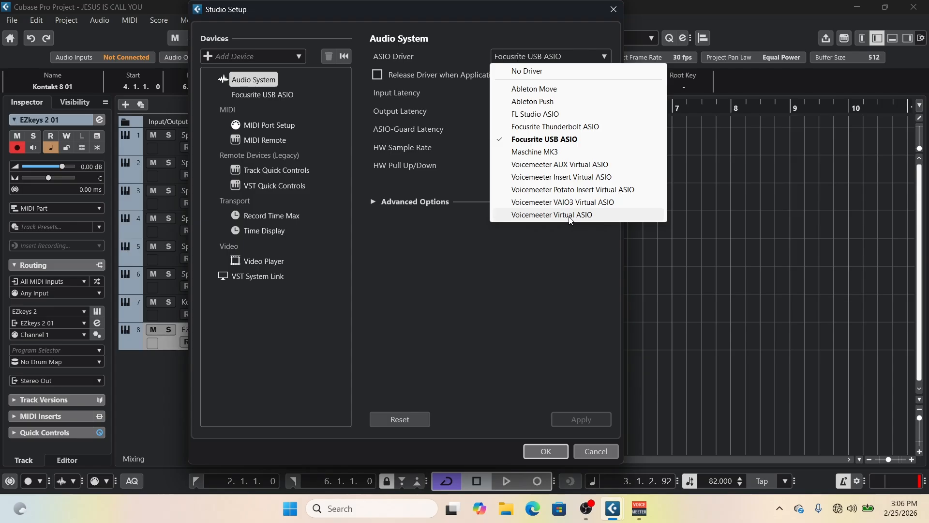
pyautogui.click(569, 215)
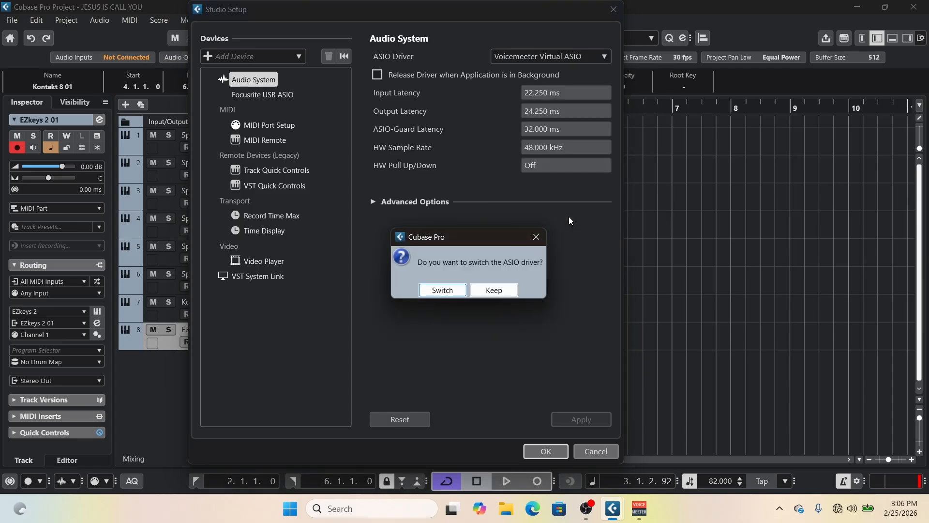
pyautogui.click(449, 293)
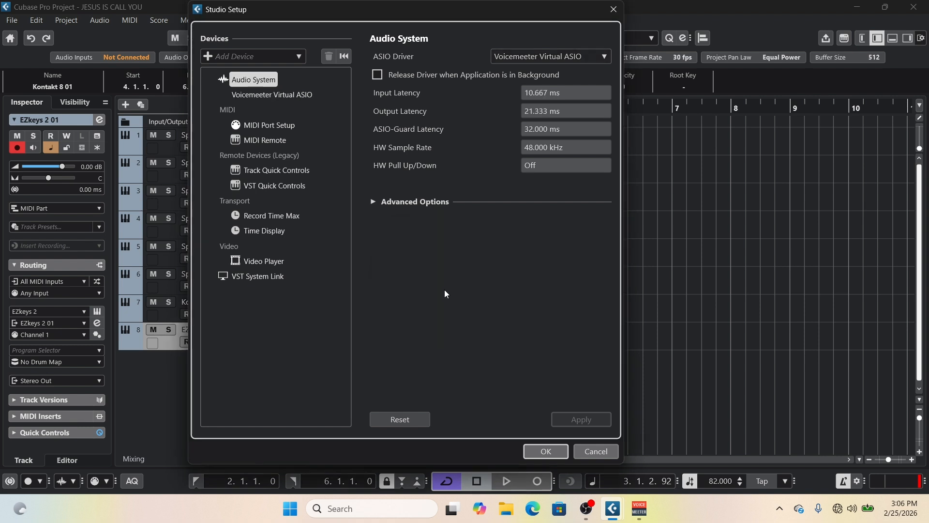
pyautogui.click(558, 450)
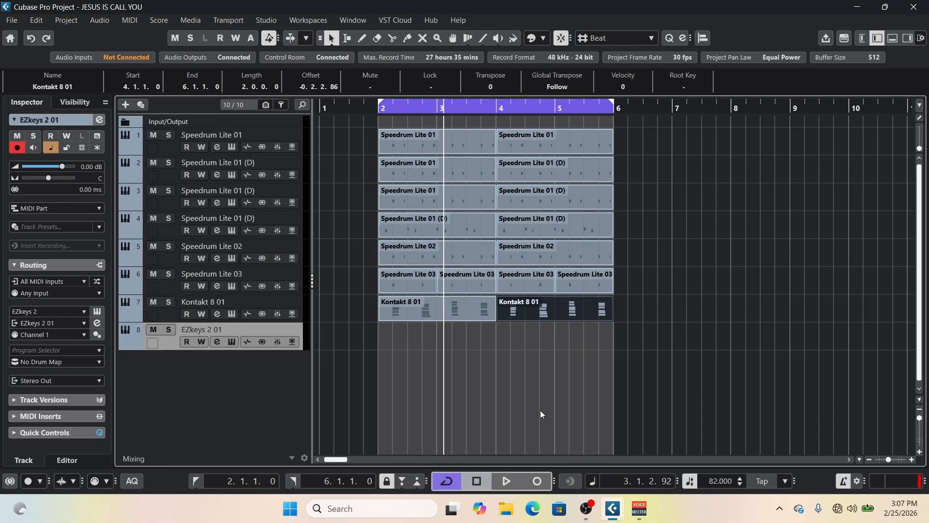
# Play the Cubase project and check its signal on Voicemeeter's virtual input and output meters
pyautogui.click(507, 483)
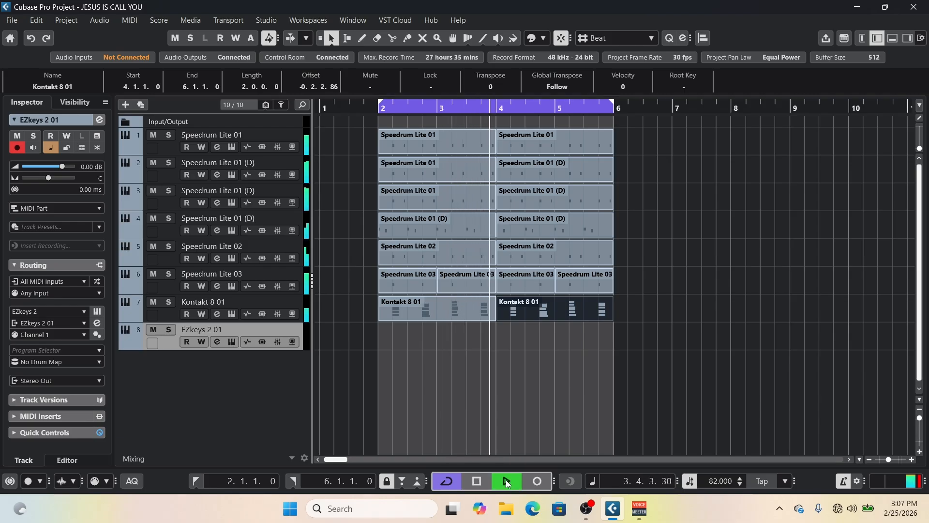
pyautogui.click(479, 485)
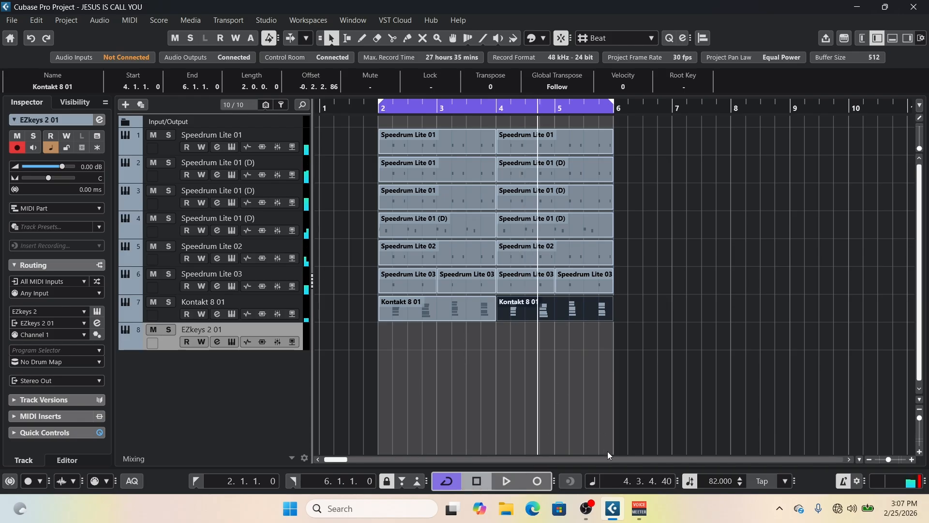
pyautogui.click(639, 515)
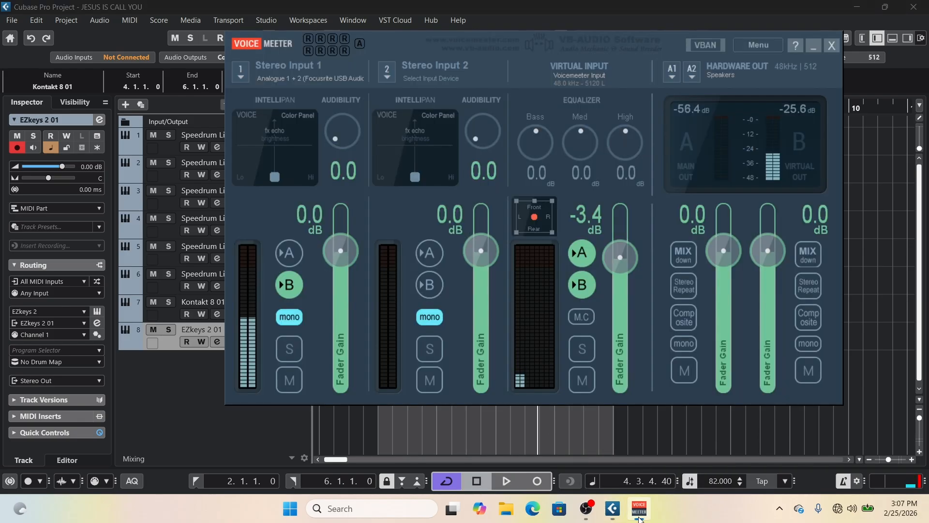
pyautogui.click(508, 483)
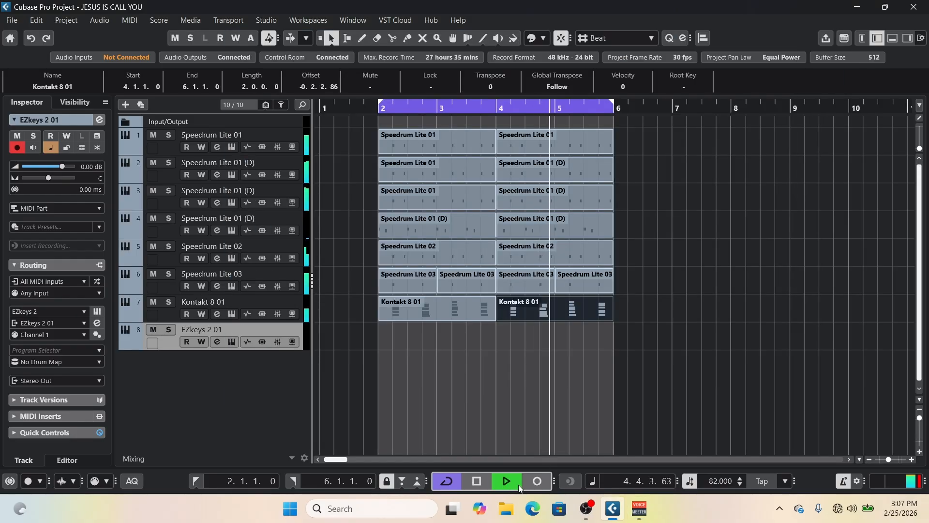
pyautogui.moveTo(587, 509)
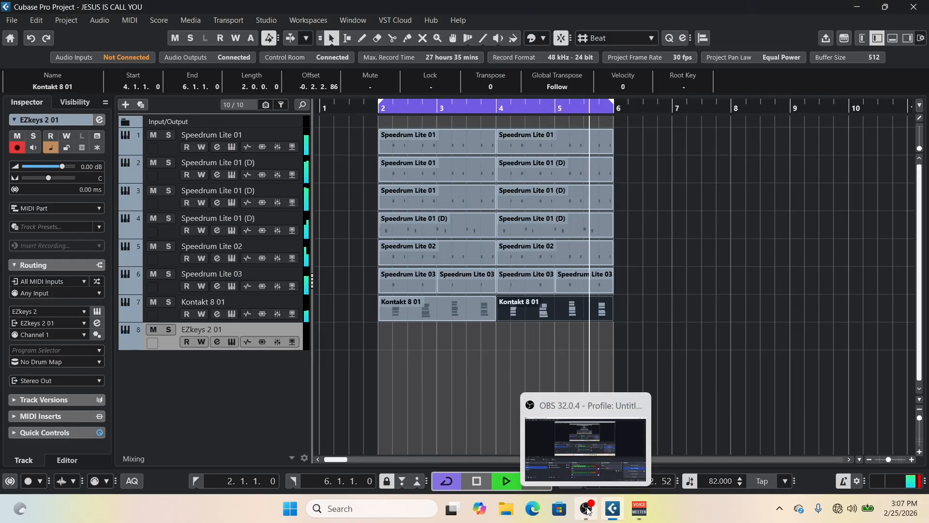
pyautogui.click(639, 508)
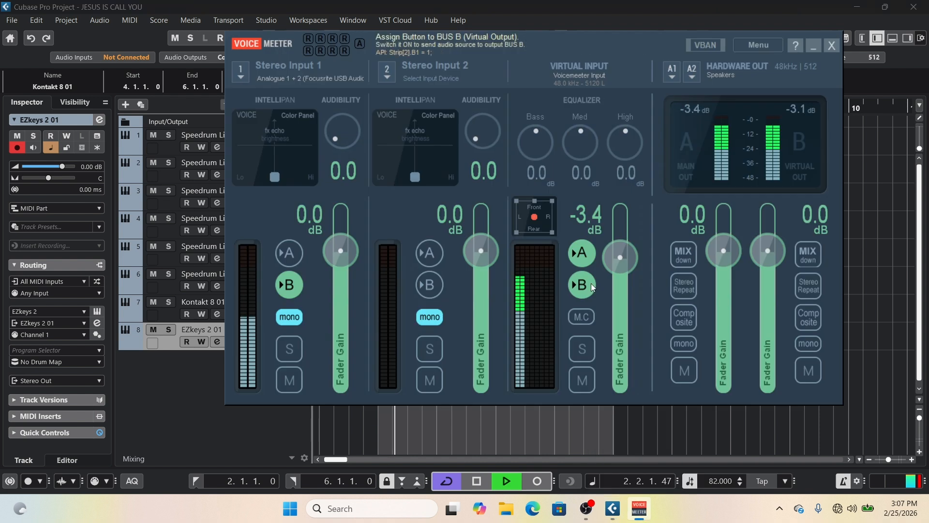
# Test the virtual input's bus A routing by switching it off and on, and stop the Cubase playback
pyautogui.click(585, 258)
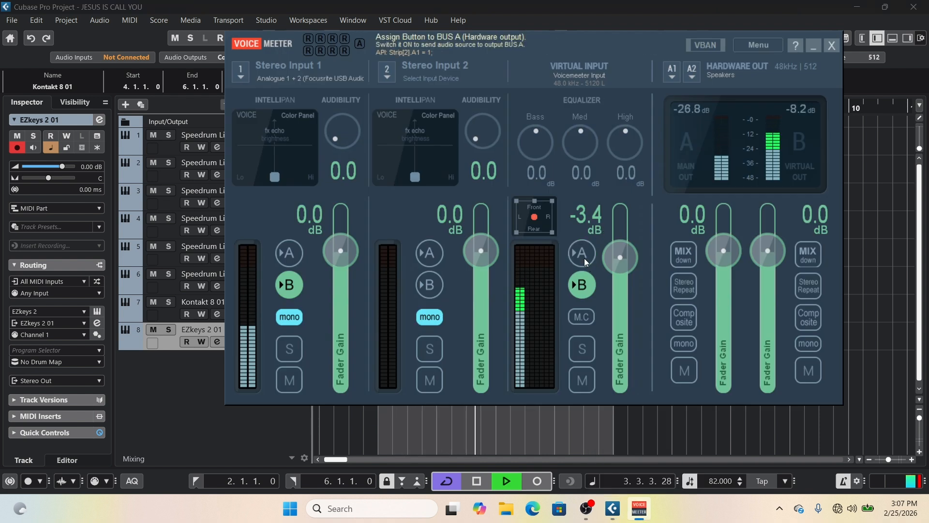
pyautogui.click(584, 258)
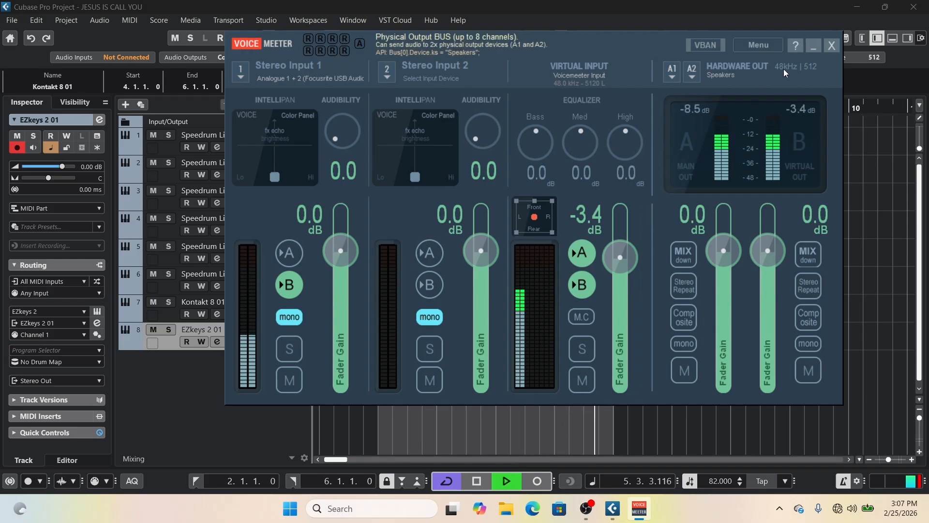
pyautogui.click(813, 47)
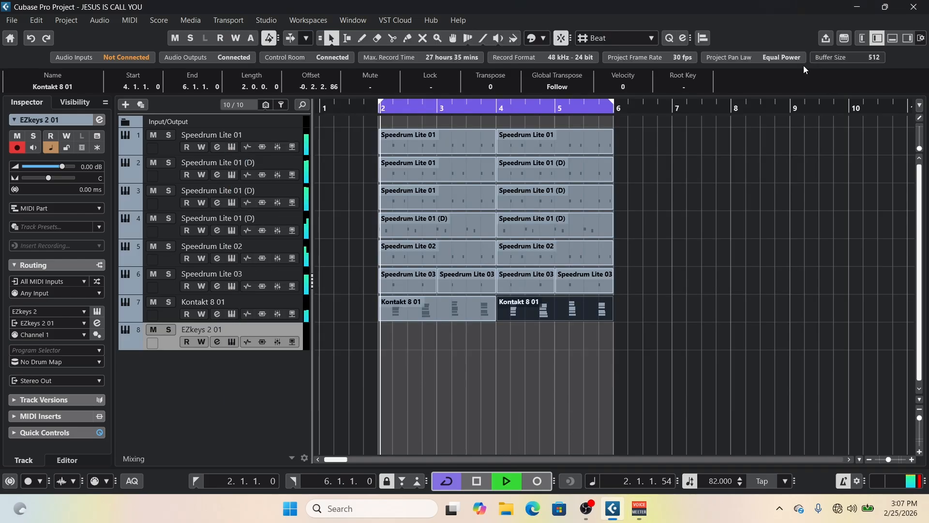
pyautogui.click(481, 483)
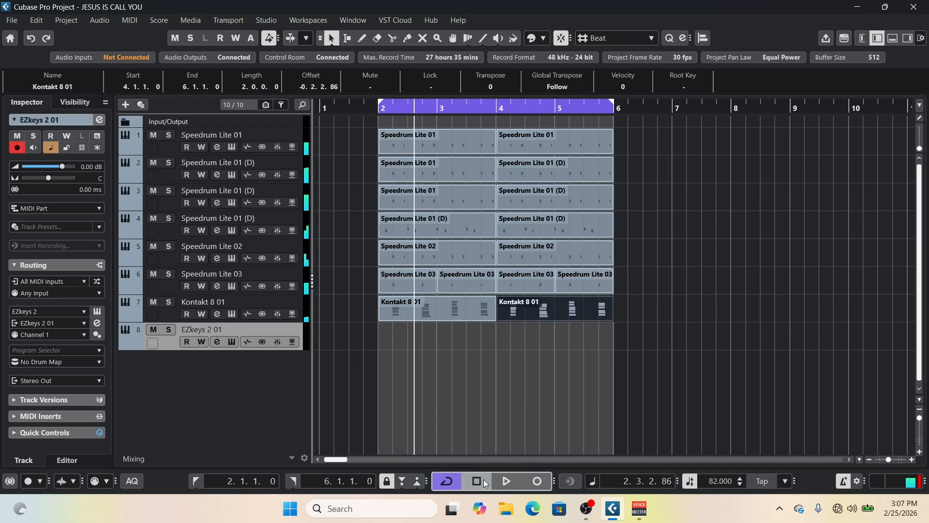
# Switch to OBS and review the global audio devices in the Audio settings without changing them
pyautogui.moveTo(588, 515)
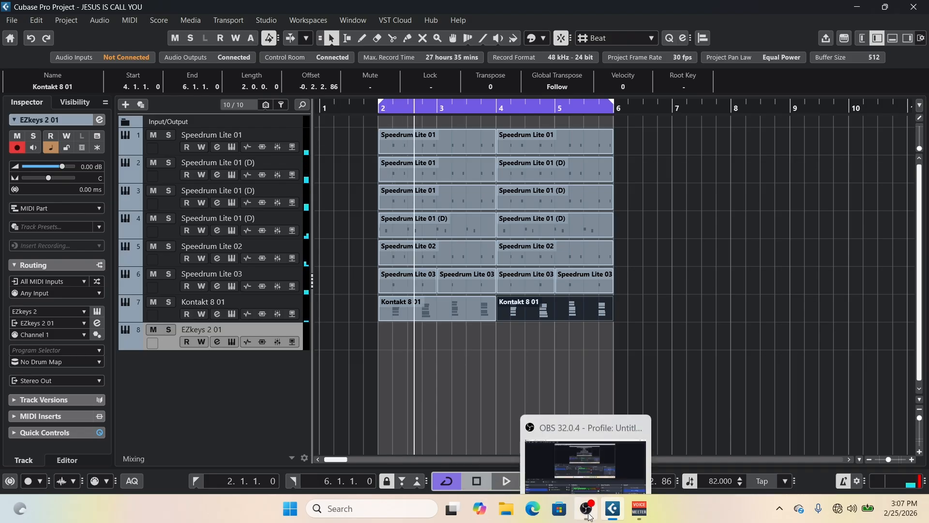
pyautogui.click(587, 509)
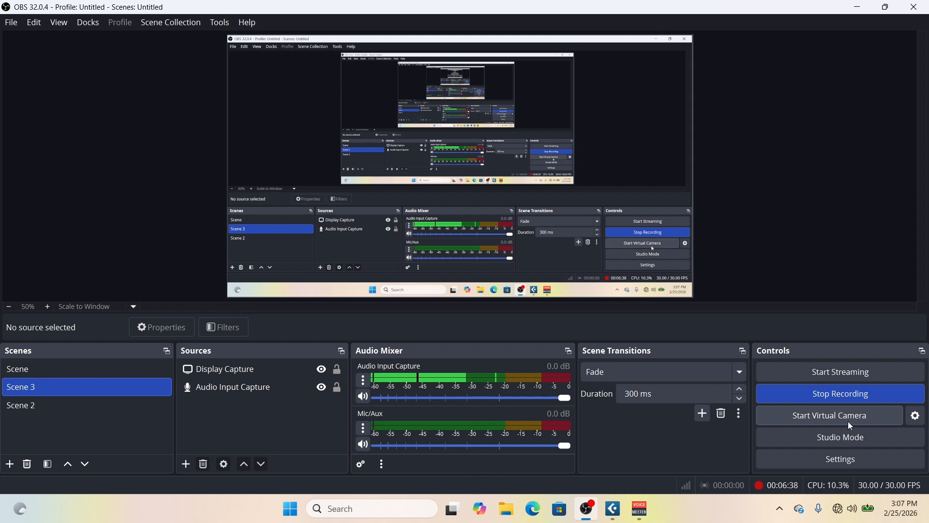
pyautogui.click(848, 463)
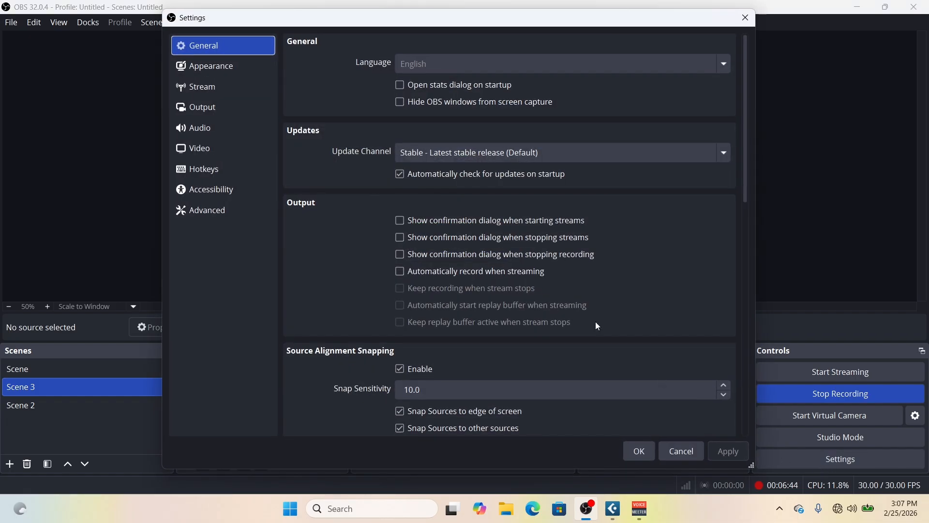
pyautogui.click(214, 134)
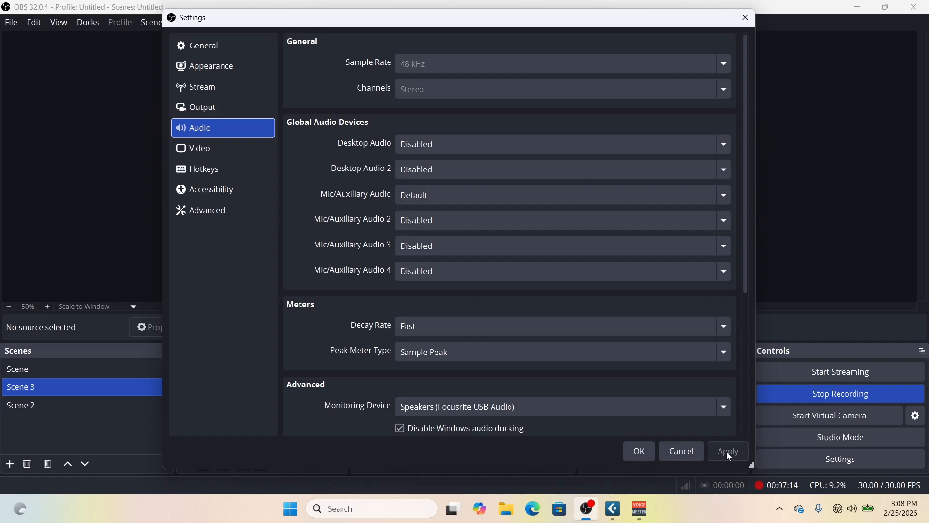
pyautogui.click(689, 456)
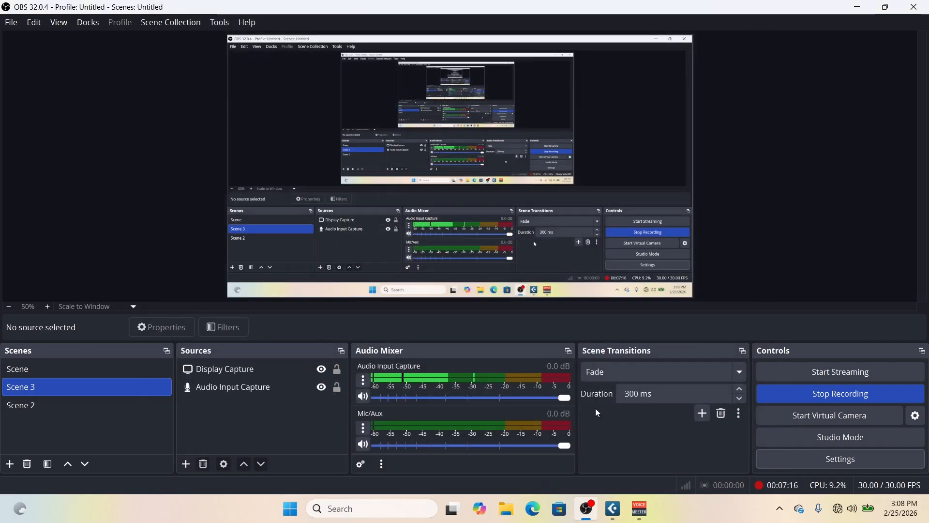
# Review the source types that can be added to Scene 3, including Audio Input Capture, without adding one
pyautogui.click(186, 465)
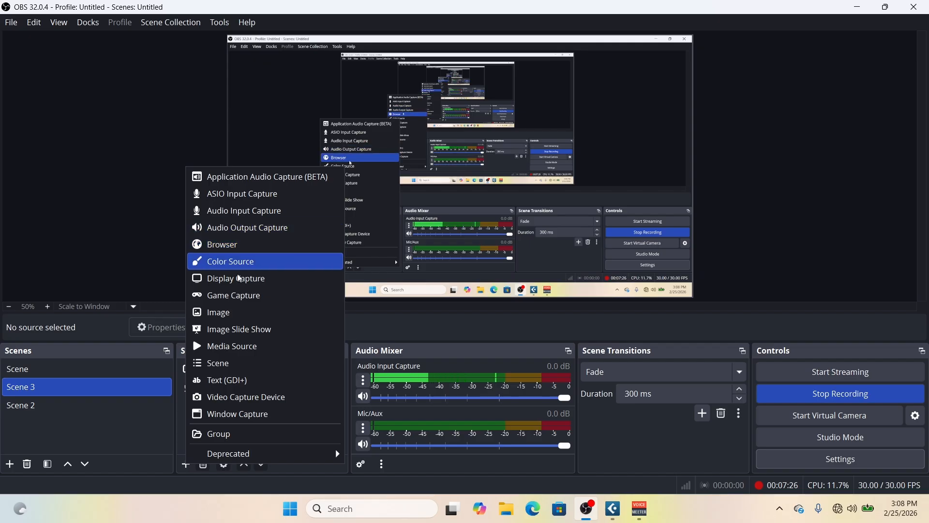
pyautogui.click(175, 432)
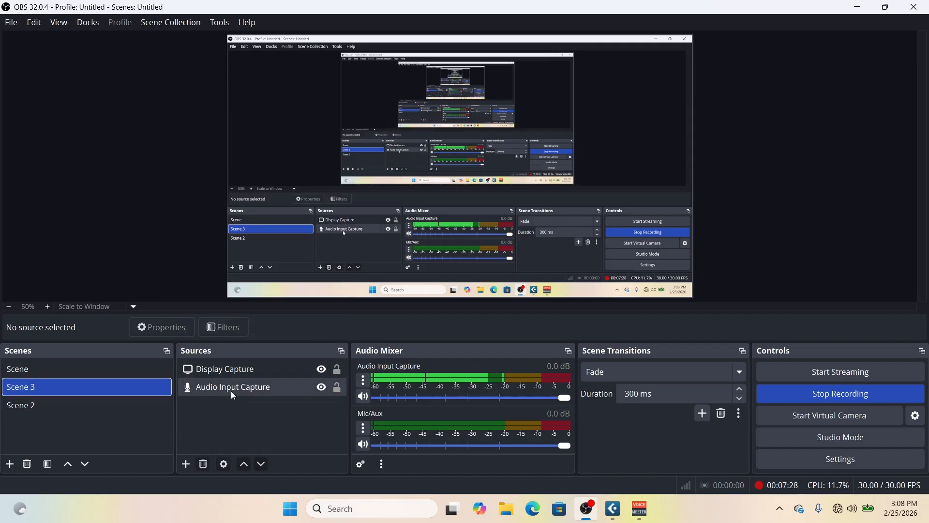
pyautogui.click(192, 465)
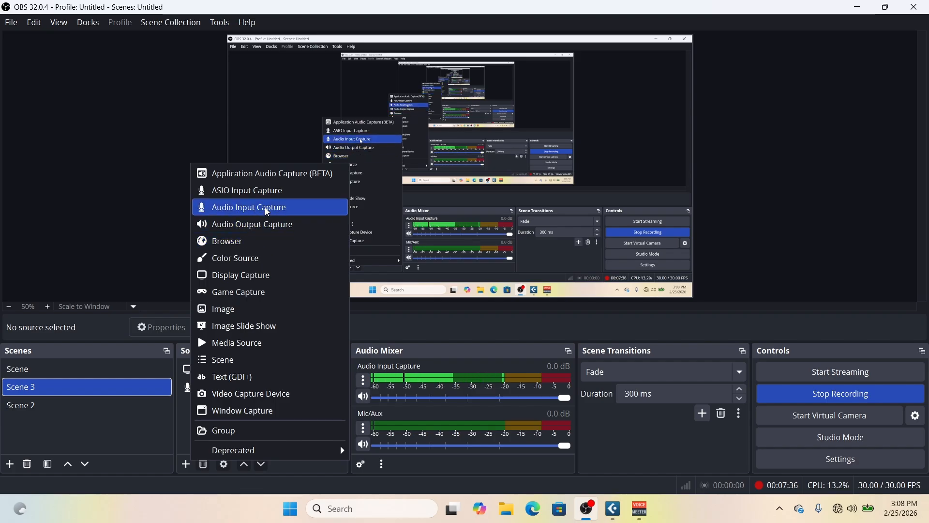
pyautogui.click(175, 446)
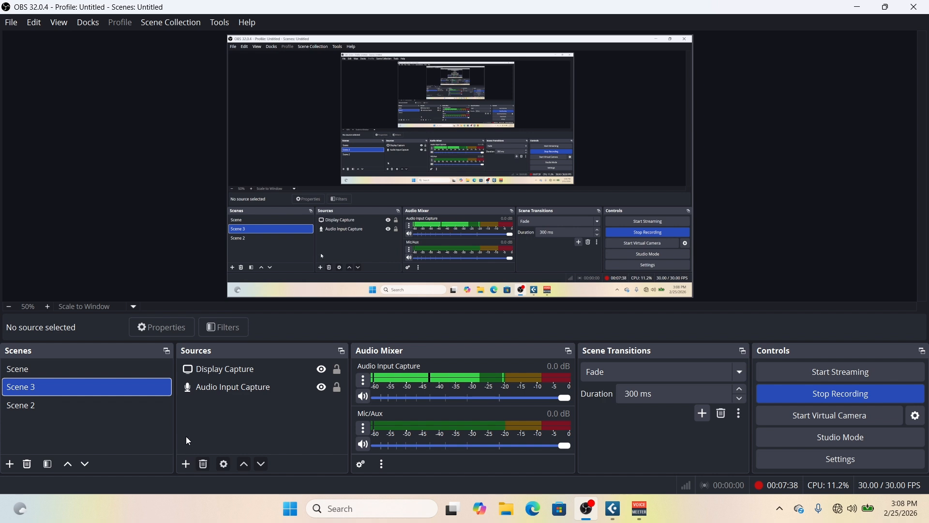
# Confirm Voicemeeter Out B1 (VB-Audio Voicemeeter VAIO) as the device of the existing Audio Input Capture source
pyautogui.doubleClick(239, 387)
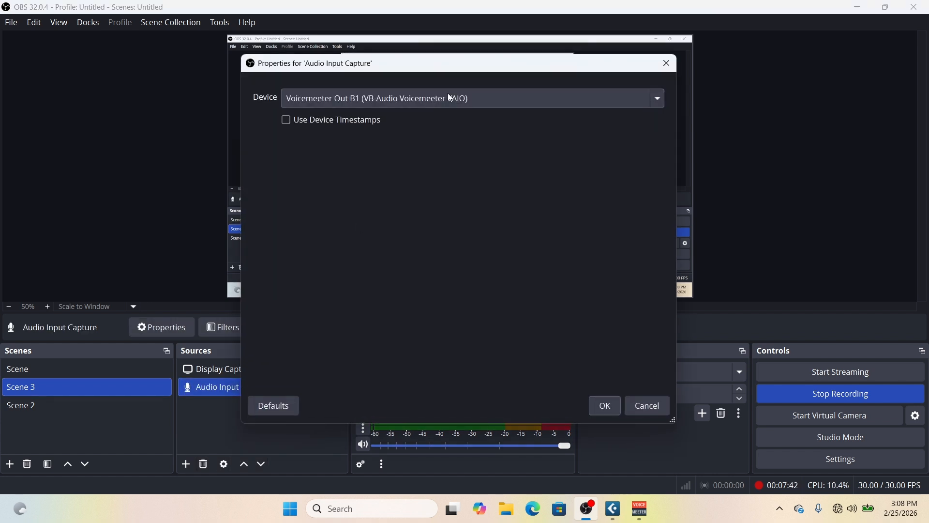
pyautogui.click(449, 96)
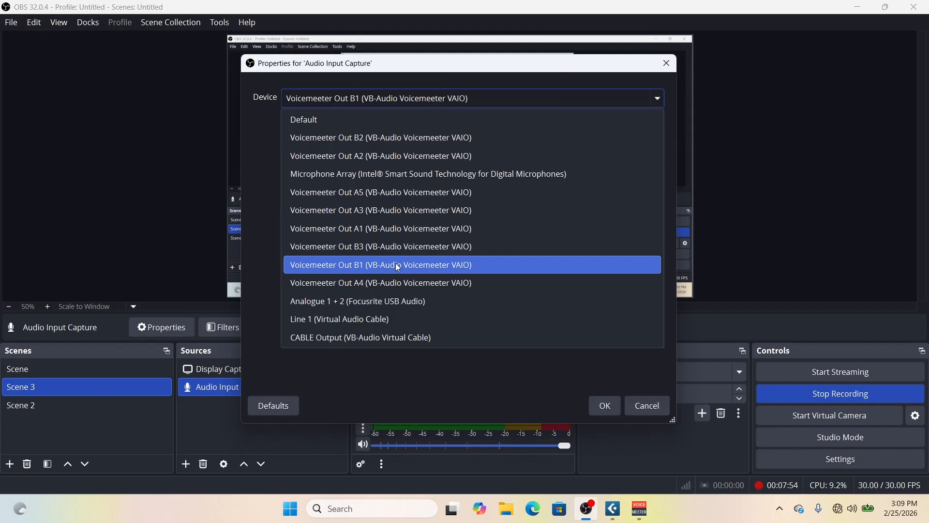
pyautogui.click(605, 406)
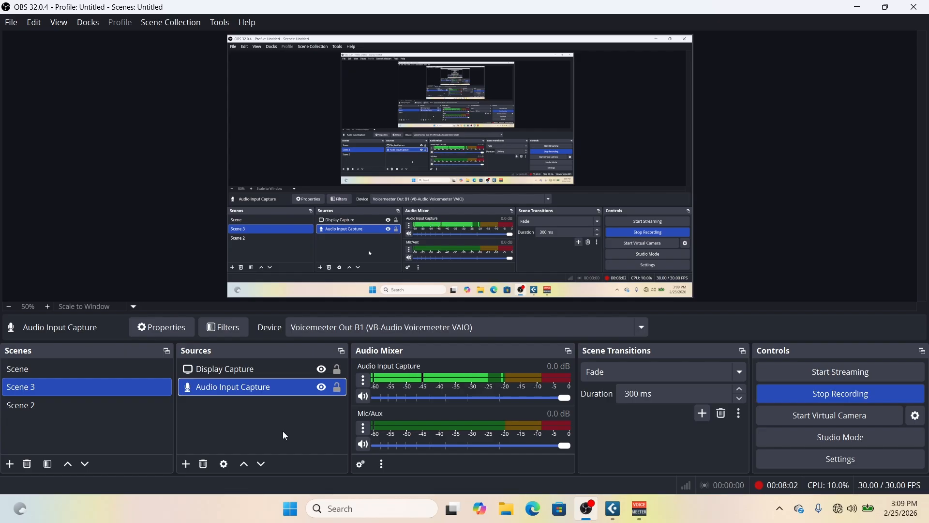
# Look through the available source types once more, and compare Voicemeeter's microphone signal with the Audio Input Capture meter in OBS
pyautogui.click(192, 464)
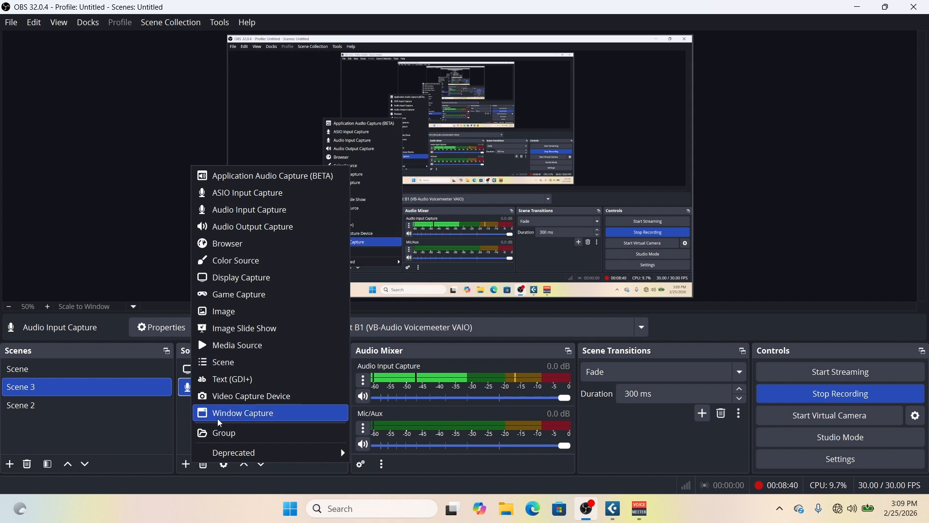
pyautogui.click(162, 443)
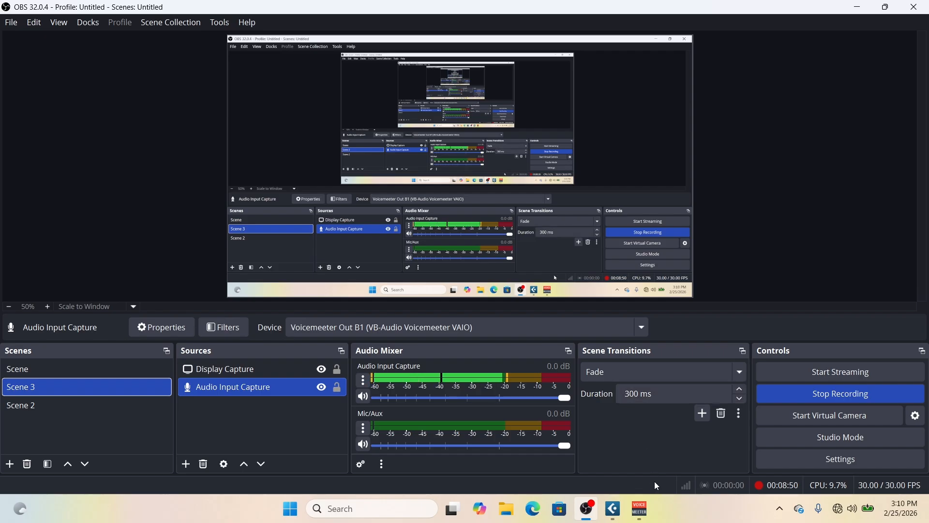
pyautogui.click(650, 514)
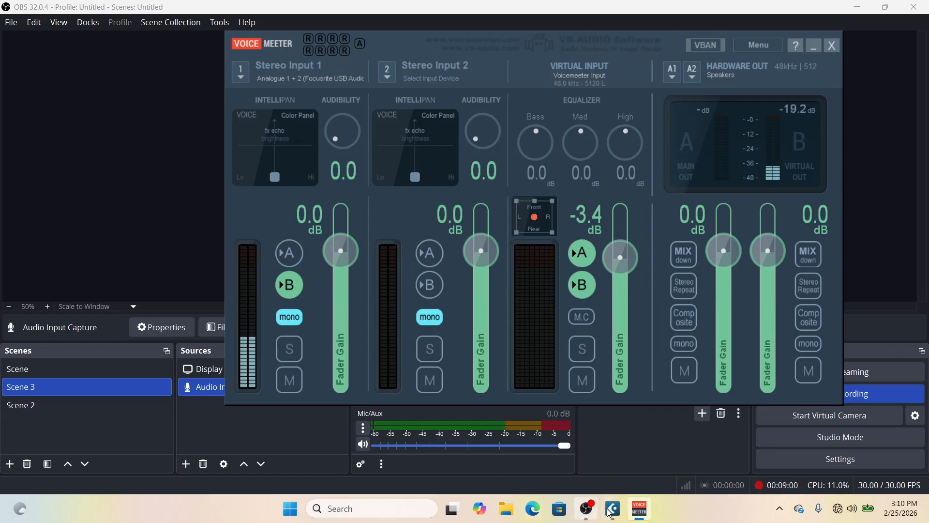
pyautogui.click(592, 507)
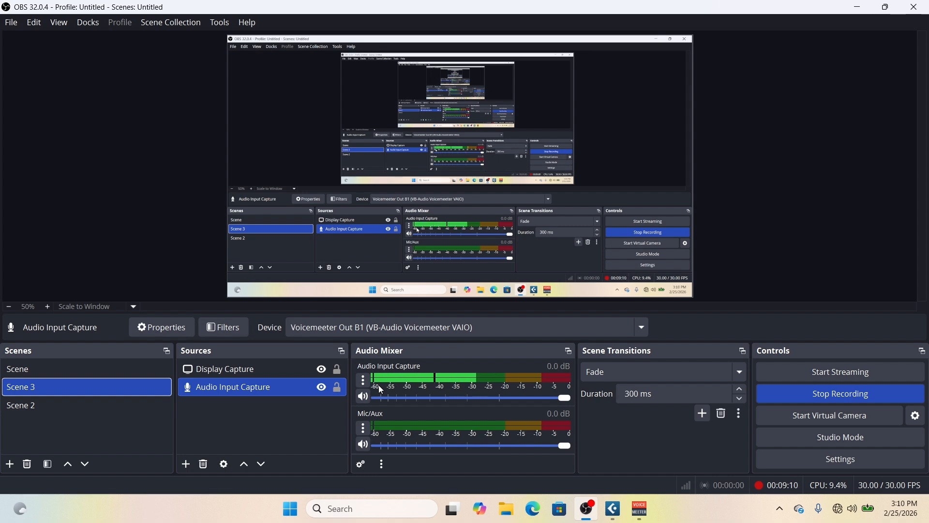
# Play the Cubase project and check its signal on the Audio Input Capture meter in OBS
pyautogui.click(618, 515)
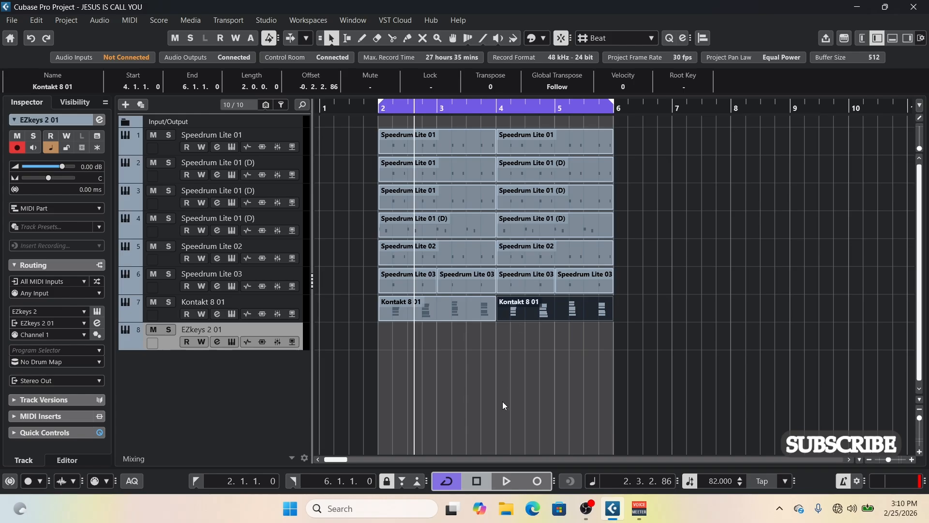
pyautogui.click(506, 481)
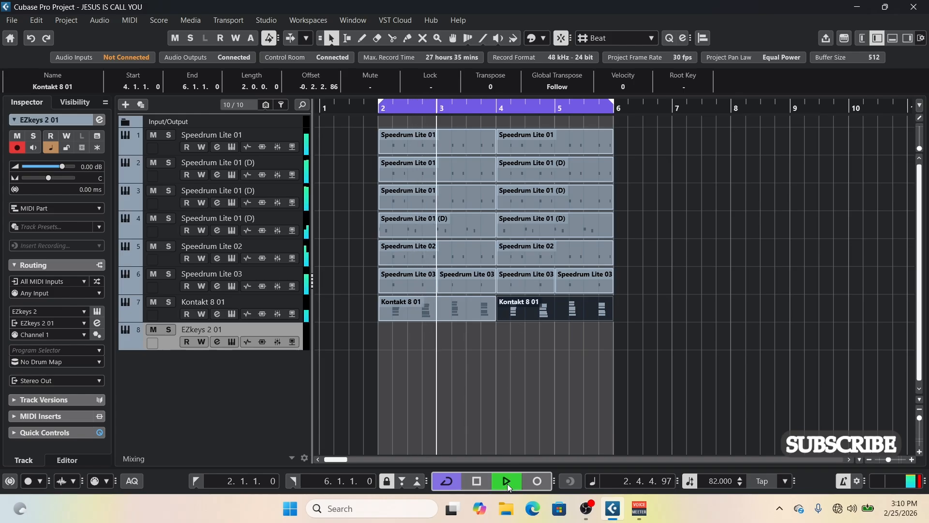
pyautogui.click(586, 508)
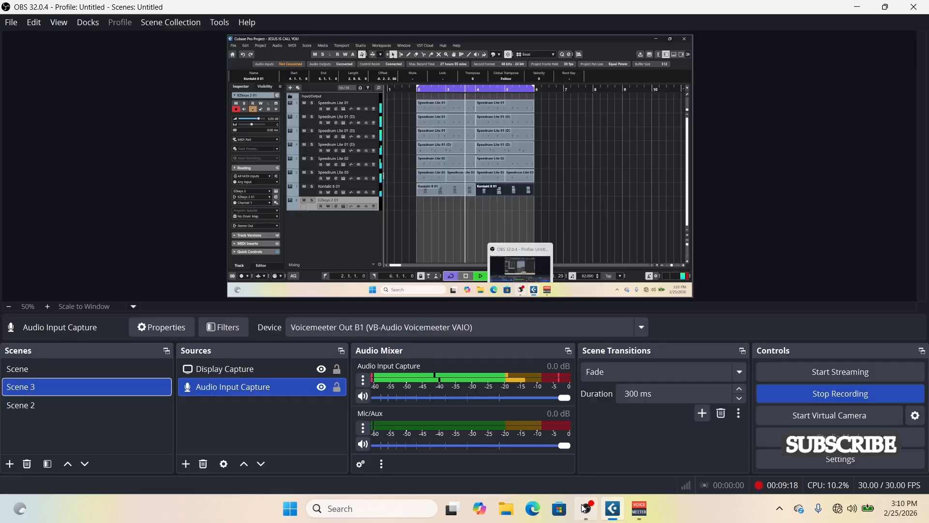